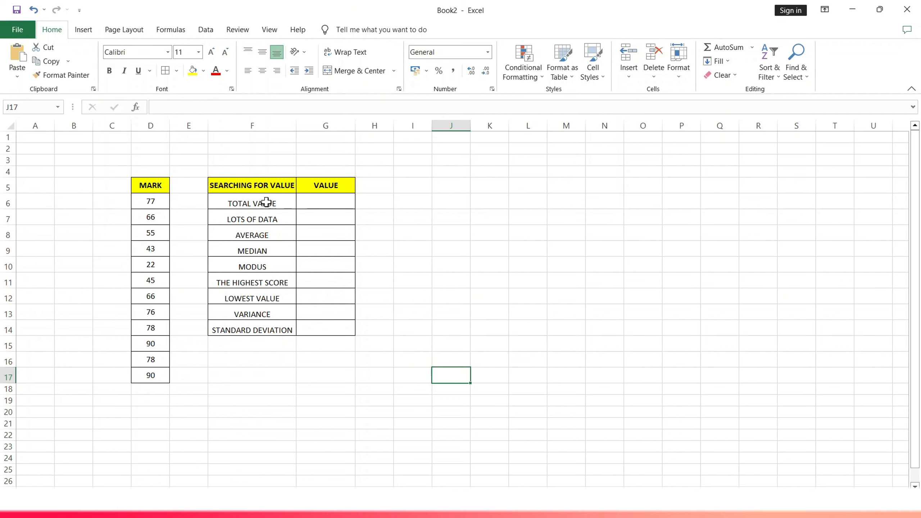
- Enter =SUM(D6:D17) in cell G6 to total the marks in the TOTAL VALUE row
{"action": "double_click", "coordinate": [317, 199]}
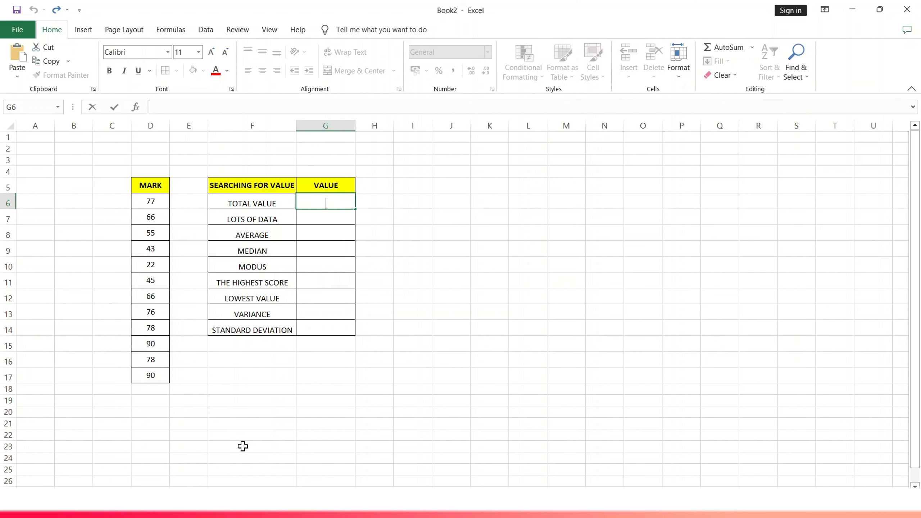
{"action": "type", "text": "="}
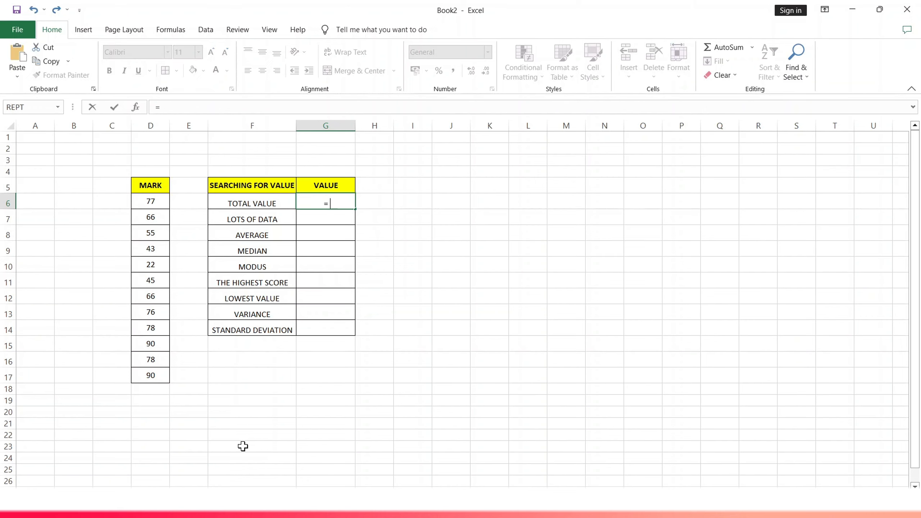
{"action": "type", "text": "SUM"}
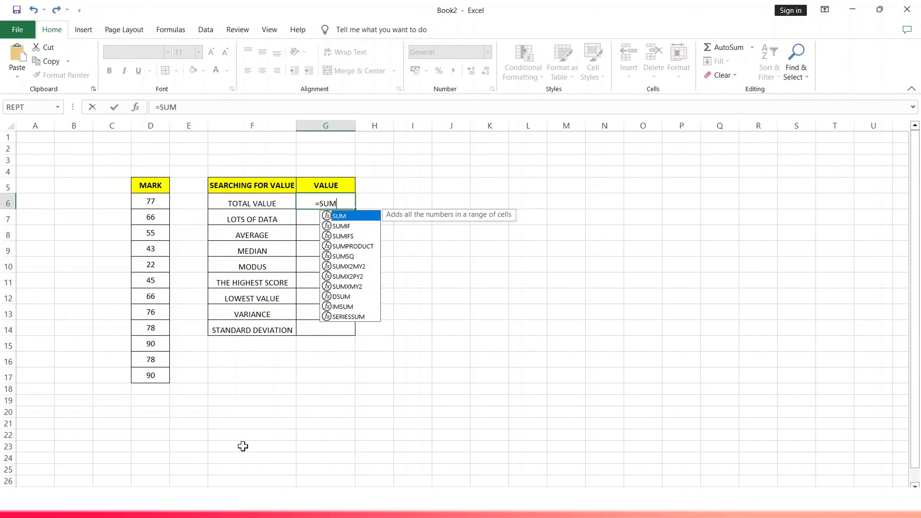
{"action": "type", "text": "("}
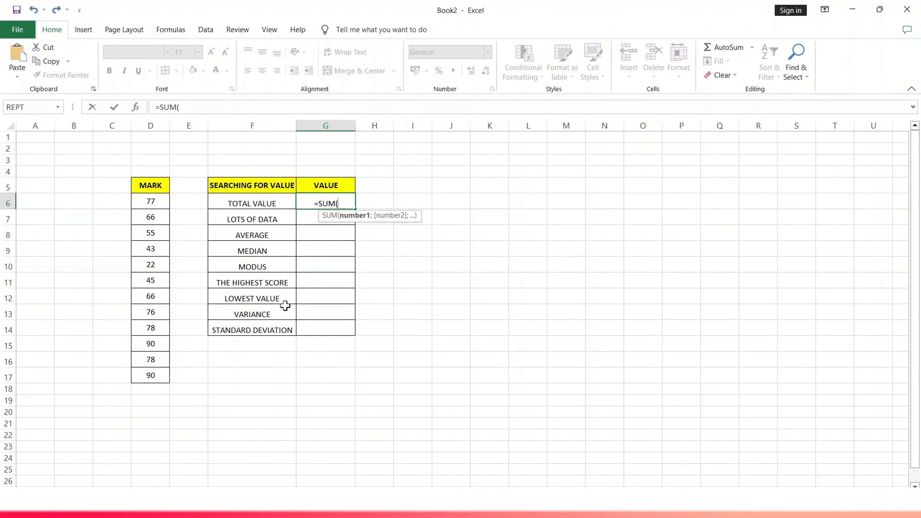
{"action": "left_click_drag", "start_coordinate": [150, 201], "coordinate": [163, 373]}
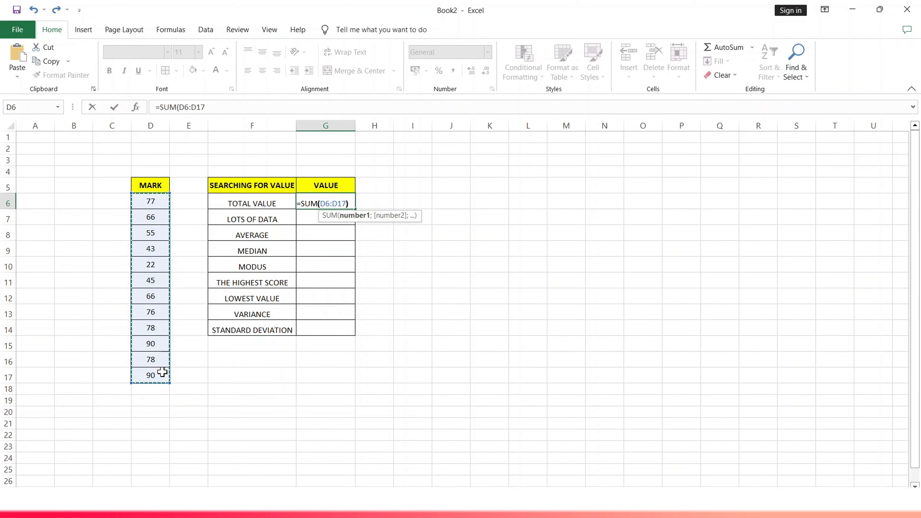
{"action": "type", "text": ")"}
{"action": "key", "text": "Return"}
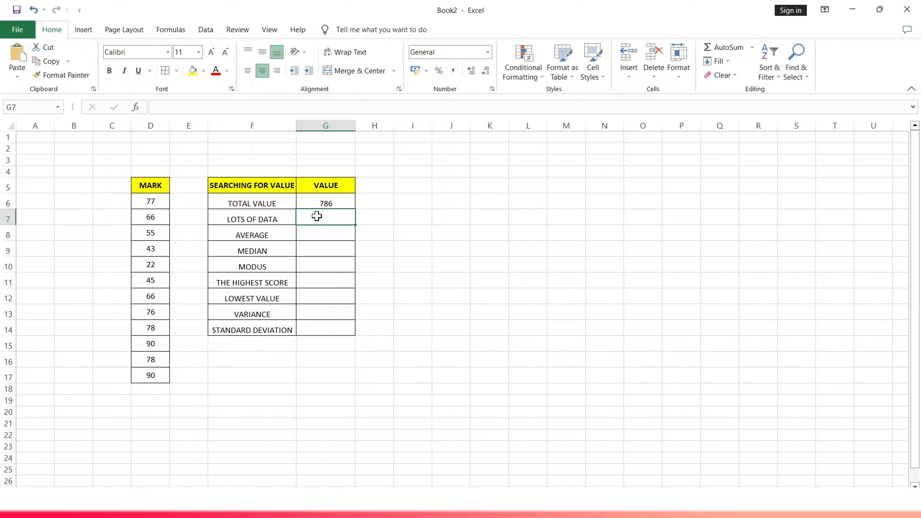
- Enter =COUNT(D6:D17) in cell G7 to count the marks for LOTS OF DATA
{"action": "type", "text": "="}
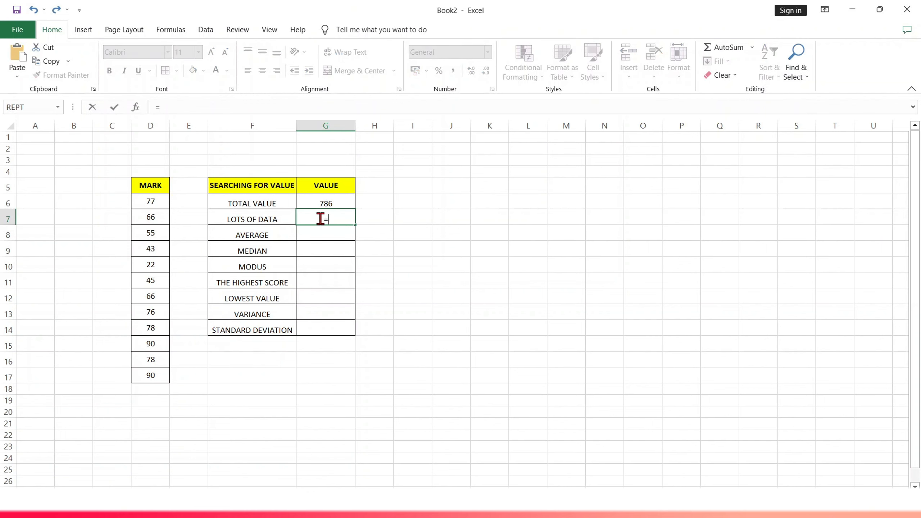
{"action": "type", "text": "COUNT"}
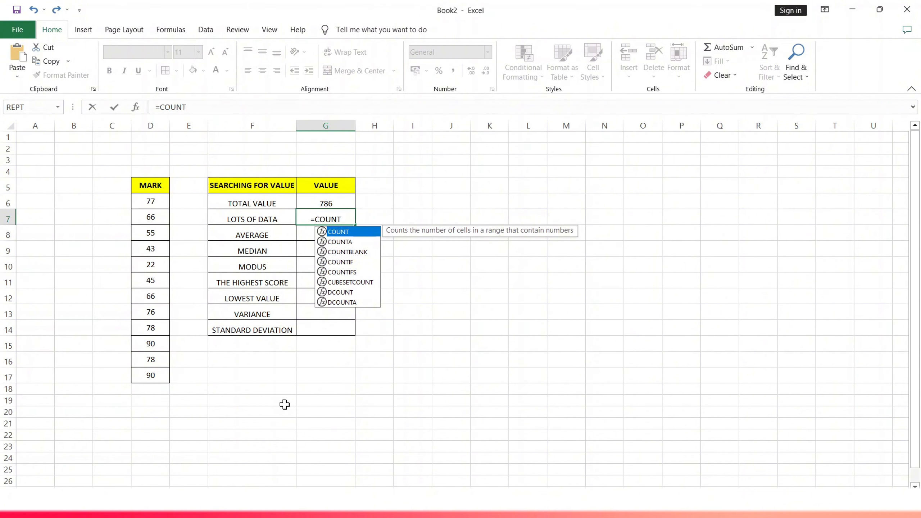
{"action": "type", "text": "("}
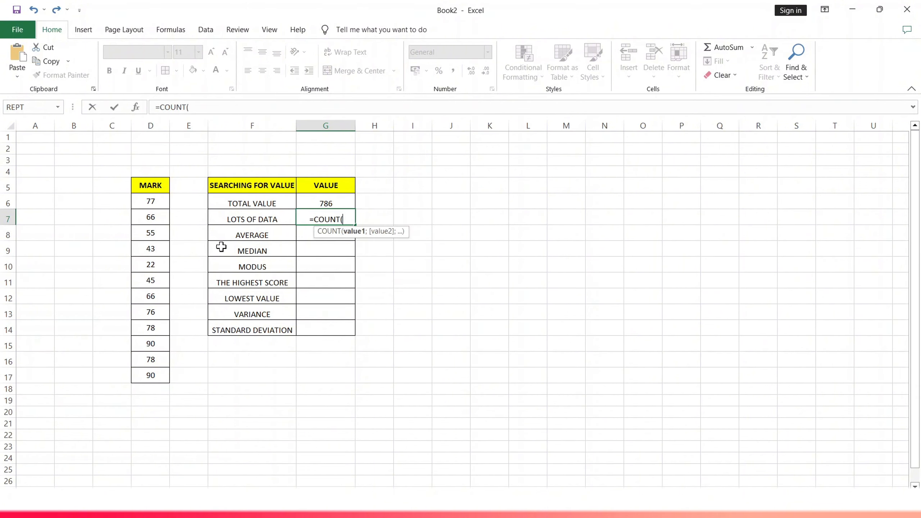
{"action": "left_click_drag", "start_coordinate": [154, 201], "coordinate": [160, 369]}
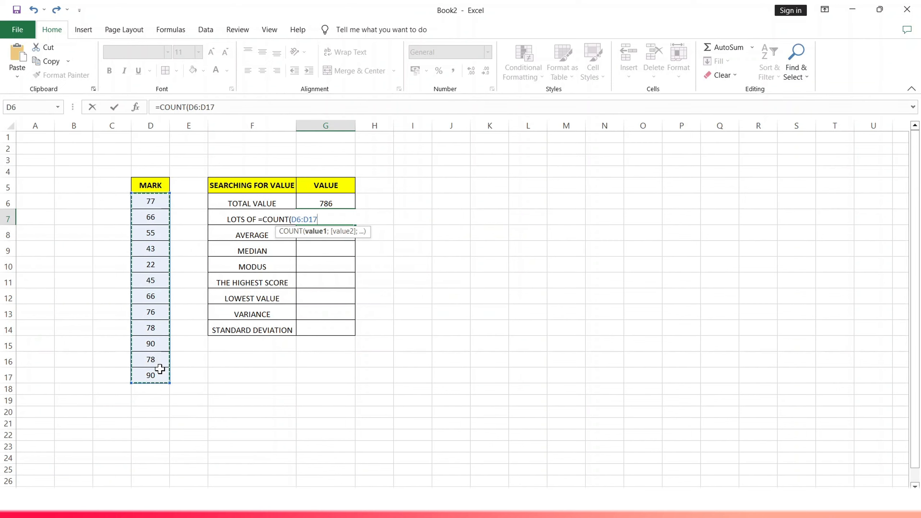
{"action": "type", "text": ")"}
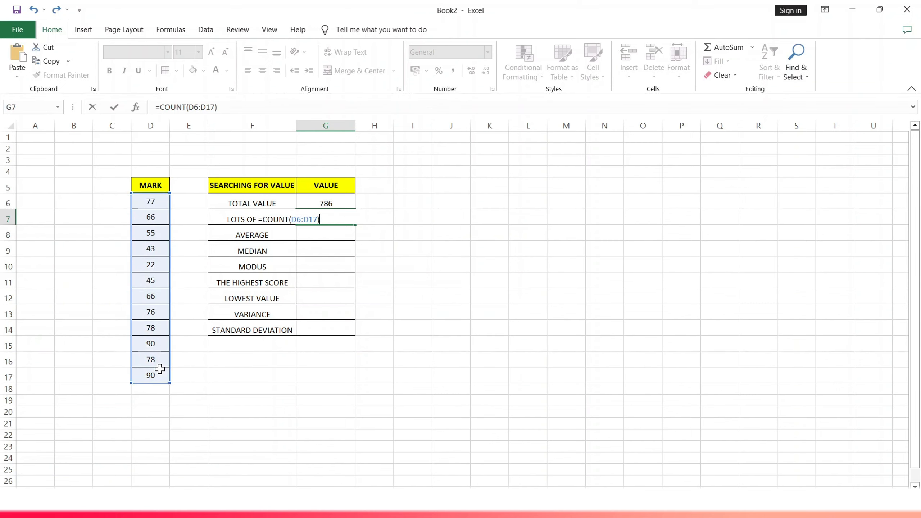
{"action": "key", "text": "Return"}
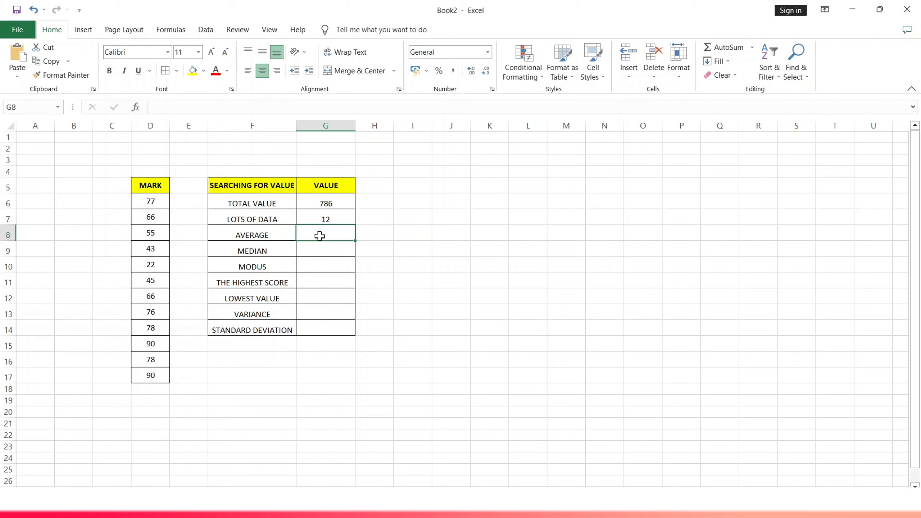
- Enter =AVERAGE(D6:D17) in cell G8 to calculate the average mark
{"action": "type", "text": "="}
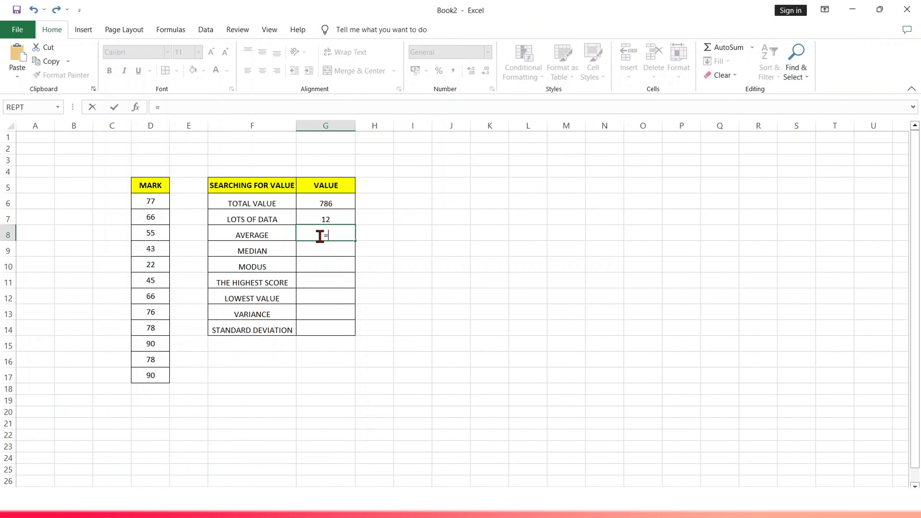
{"action": "type", "text": "AVERAGE("}
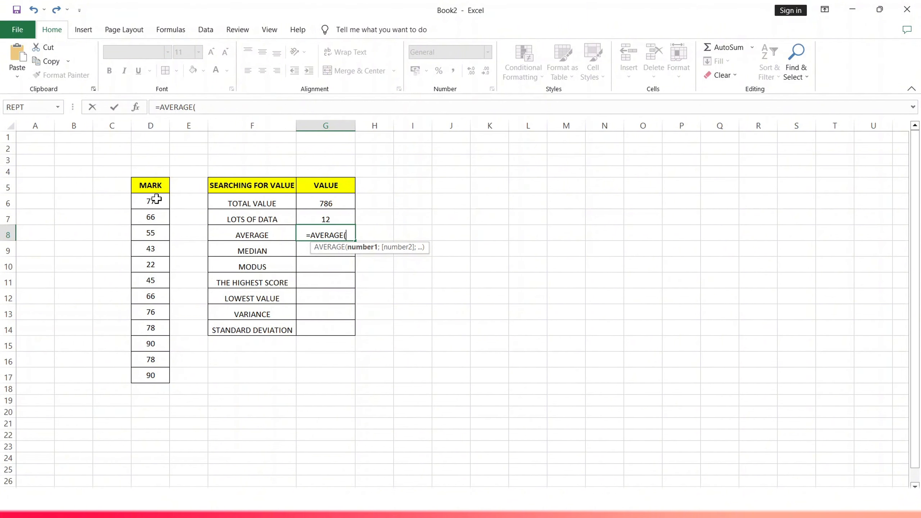
{"action": "left_click_drag", "start_coordinate": [156, 199], "coordinate": [156, 376]}
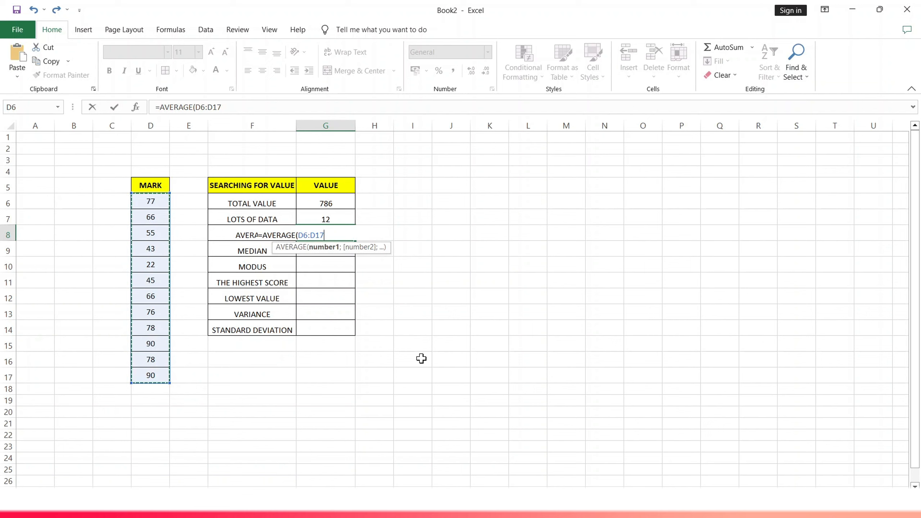
{"action": "type", "text": ")"}
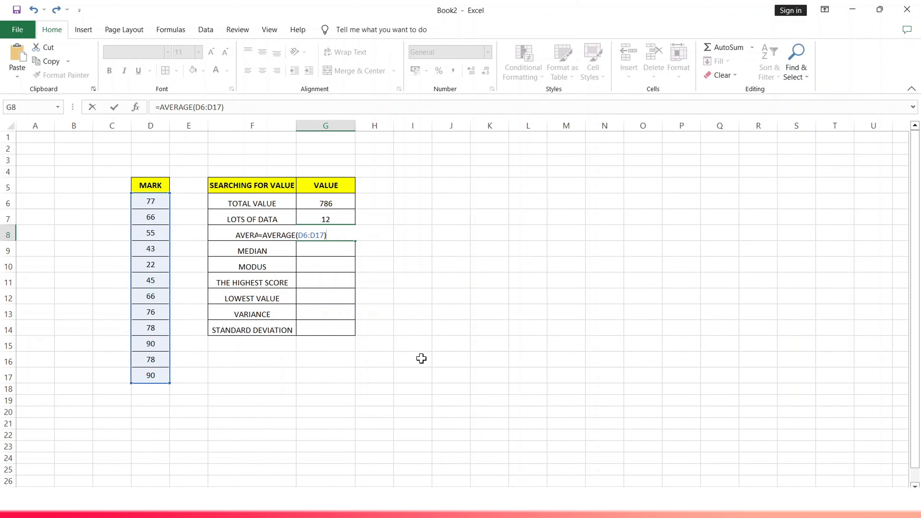
{"action": "key", "text": "Return"}
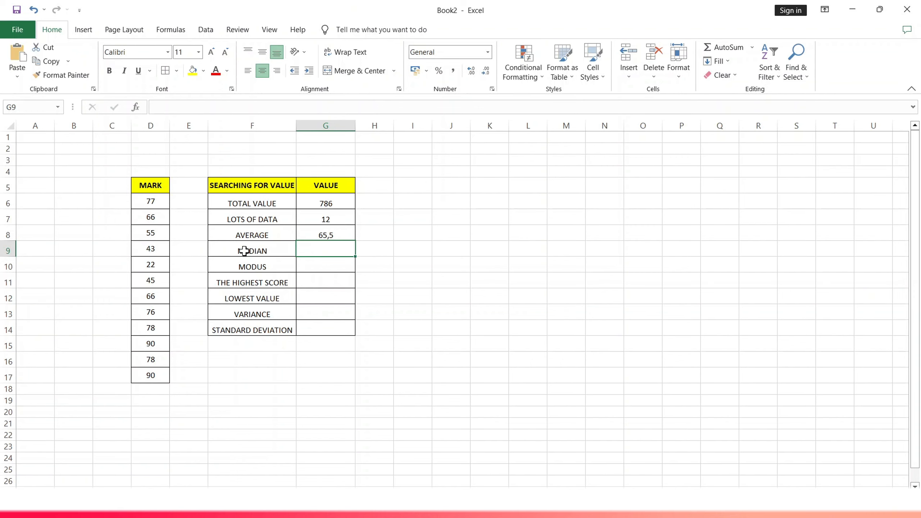
- Enter =MEDIAN(D6:D17) in cell G9 to calculate the median of the marks
{"action": "double_click", "coordinate": [314, 251]}
{"action": "type", "text": "="}
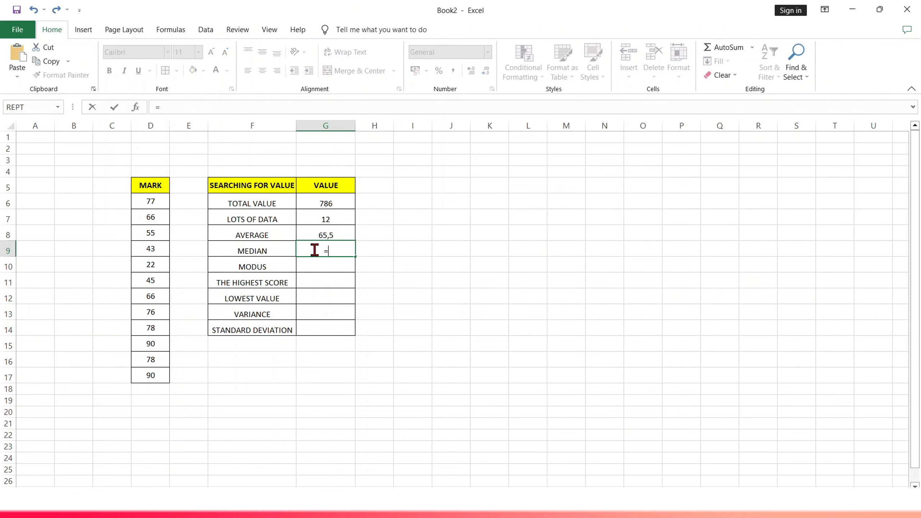
{"action": "type", "text": "MEDIAN"}
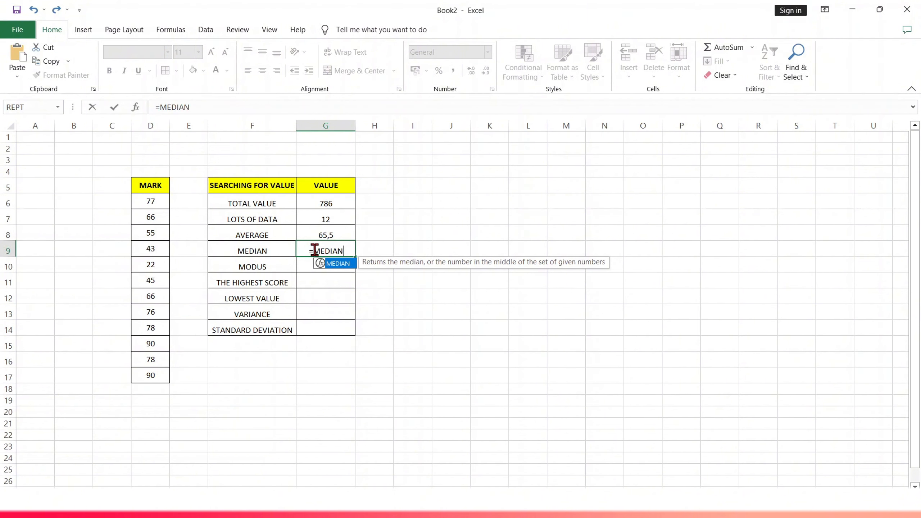
{"action": "type", "text": "("}
{"action": "left_click_drag", "start_coordinate": [156, 202], "coordinate": [171, 370]}
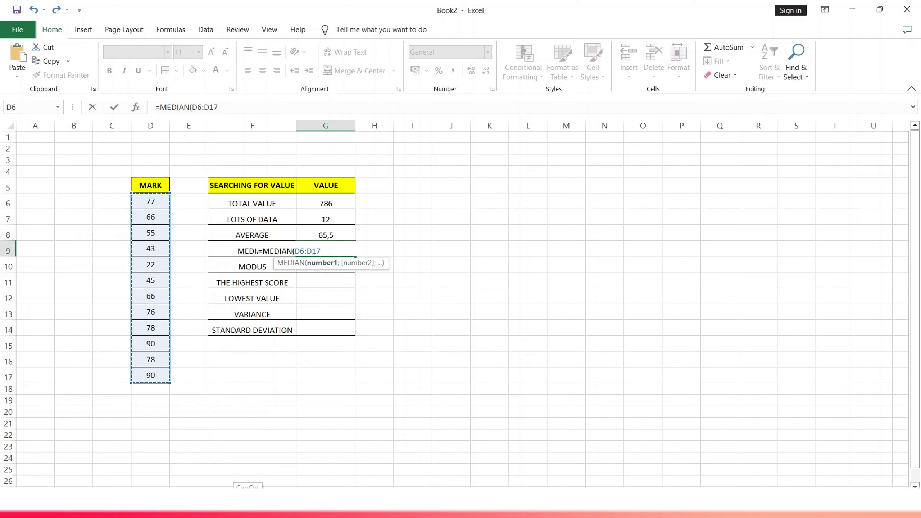
{"action": "type", "text": ")"}
{"action": "key", "text": "Return"}
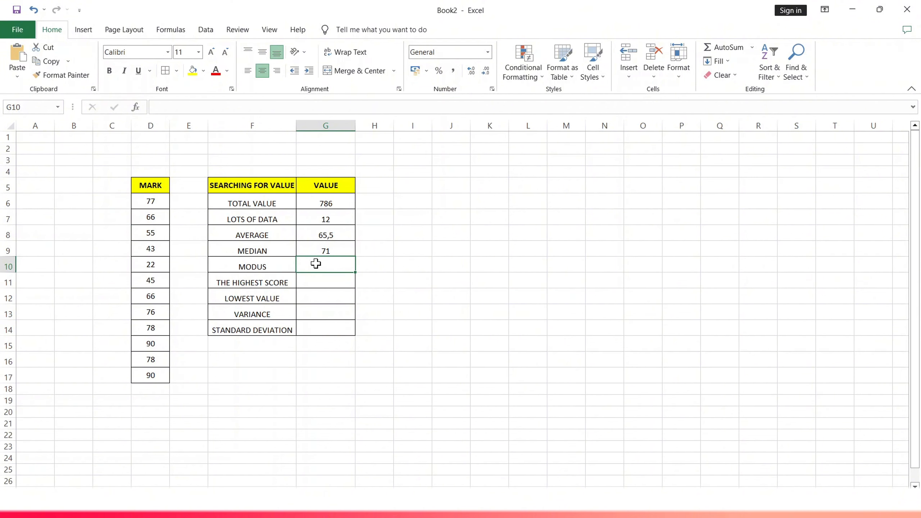
- Enter =MODE(D6:D17) in cell G10 to find the most frequent mark for MODUS
{"action": "double_click", "coordinate": [352, 262]}
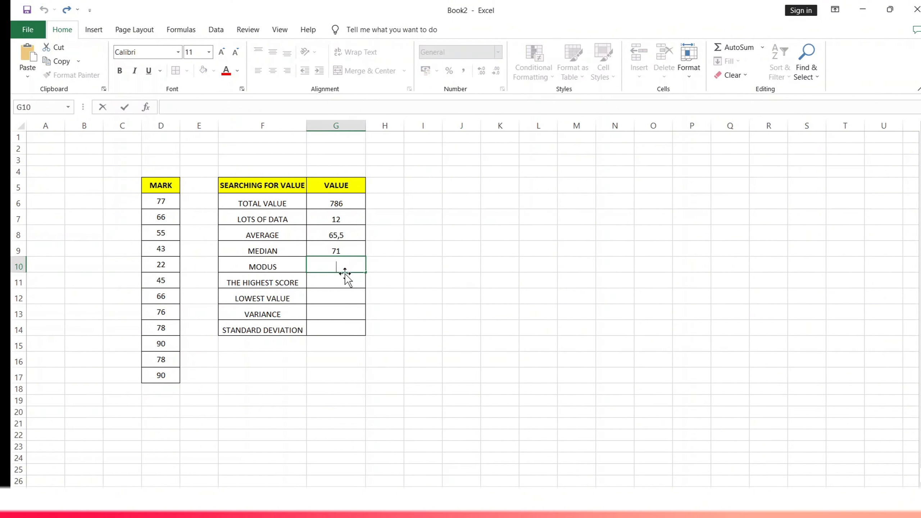
{"action": "type", "text": "="}
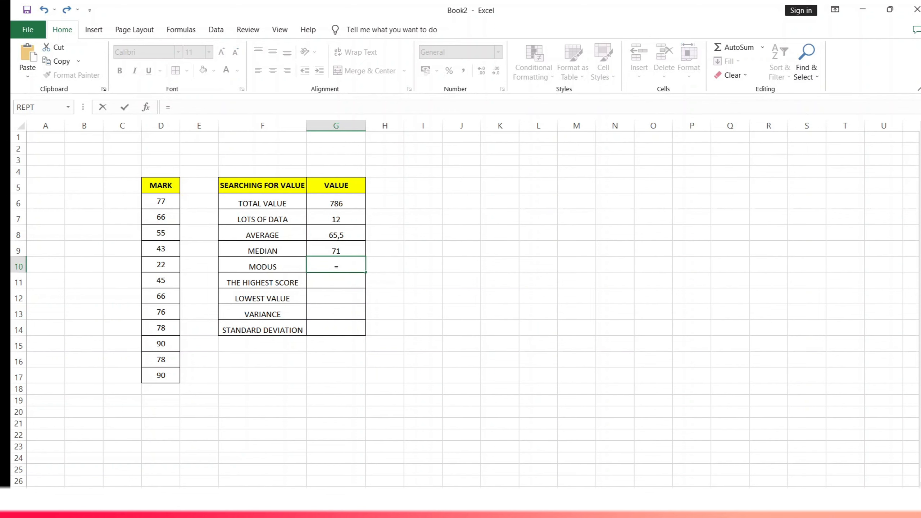
{"action": "type", "text": "MODE"}
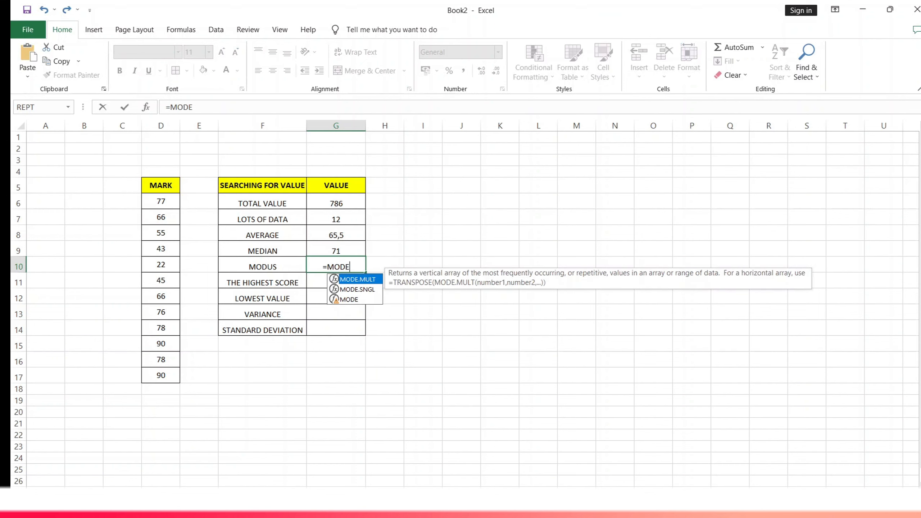
{"action": "type", "text": "("}
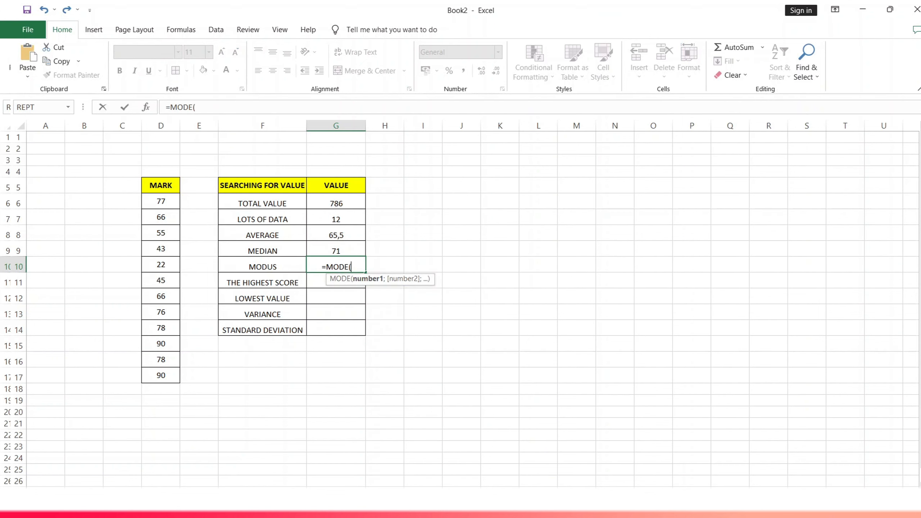
{"action": "left_click_drag", "start_coordinate": [160, 202], "coordinate": [164, 376]}
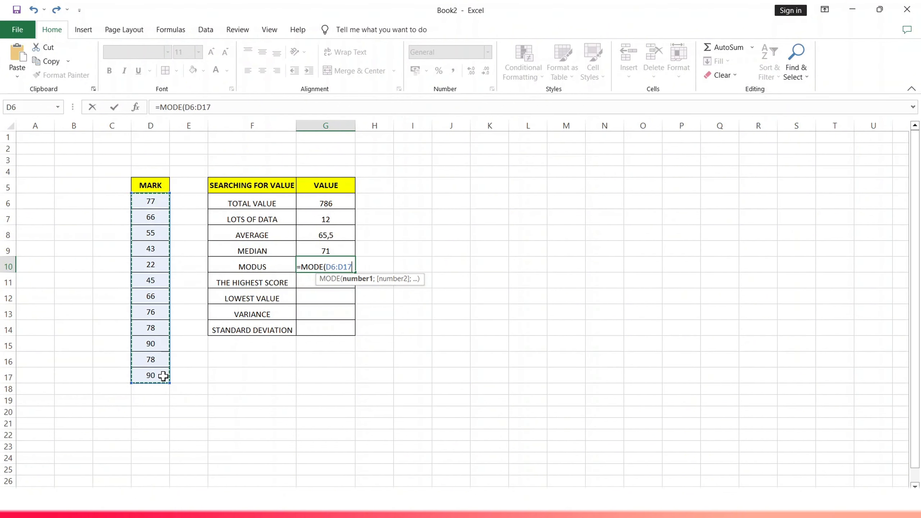
{"action": "type", "text": ")"}
{"action": "key", "text": "Return"}
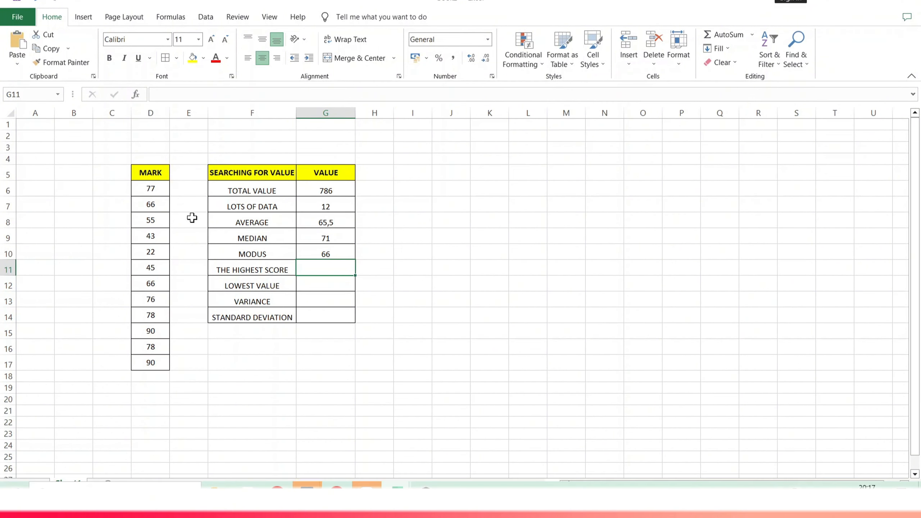
- Enter =MAX(D6:D17) in cell G11 to find THE HIGHEST SCORE among the marks
{"action": "double_click", "coordinate": [325, 268]}
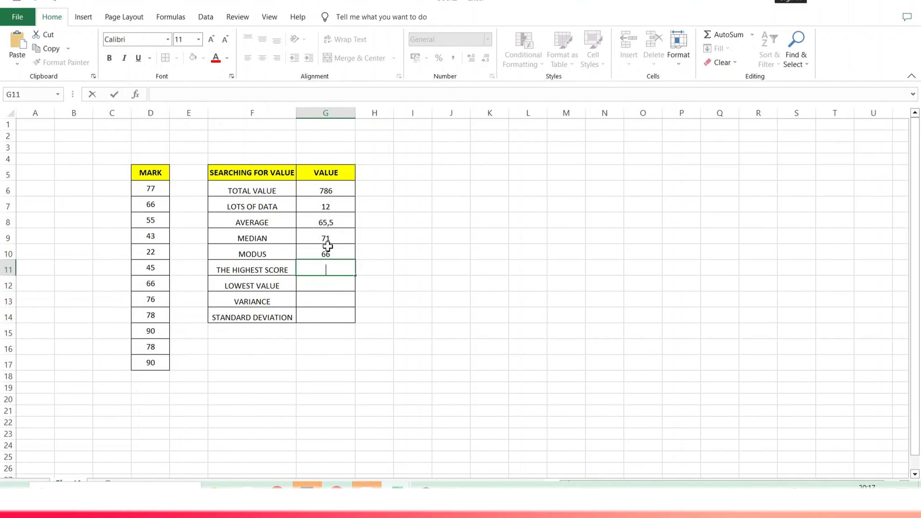
{"action": "type", "text": "="}
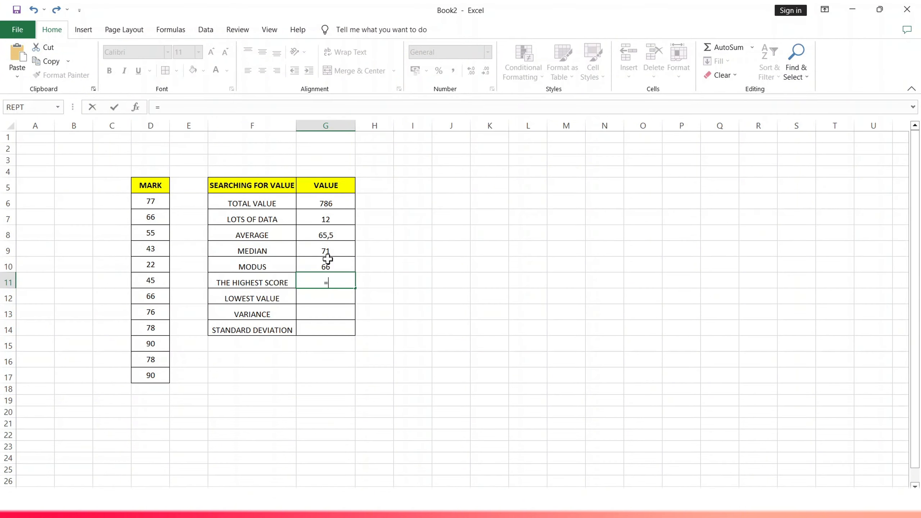
{"action": "type", "text": "MAX("}
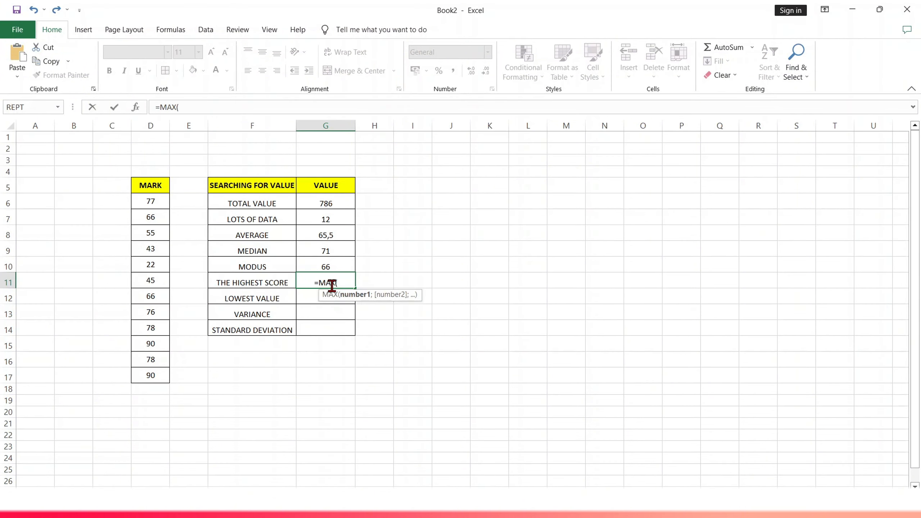
{"action": "left_click_drag", "start_coordinate": [158, 201], "coordinate": [155, 375]}
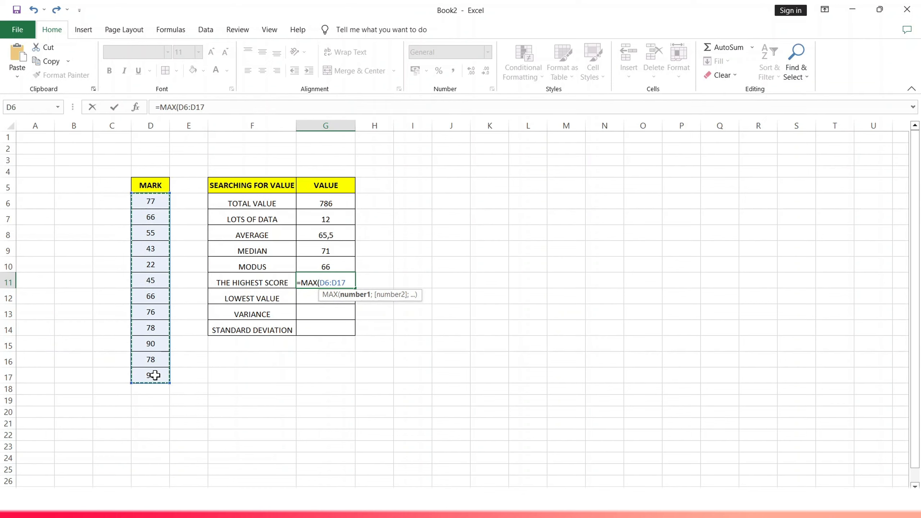
{"action": "type", "text": ")"}
{"action": "key", "text": "Return"}
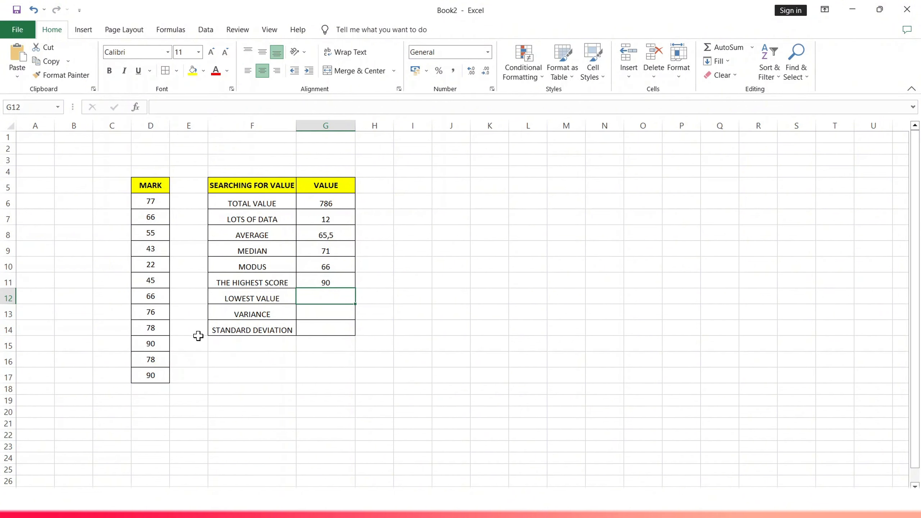
- Enter =MIN(D6:D17) in cell G12 to find the LOWEST VALUE among the marks
{"action": "double_click", "coordinate": [317, 295]}
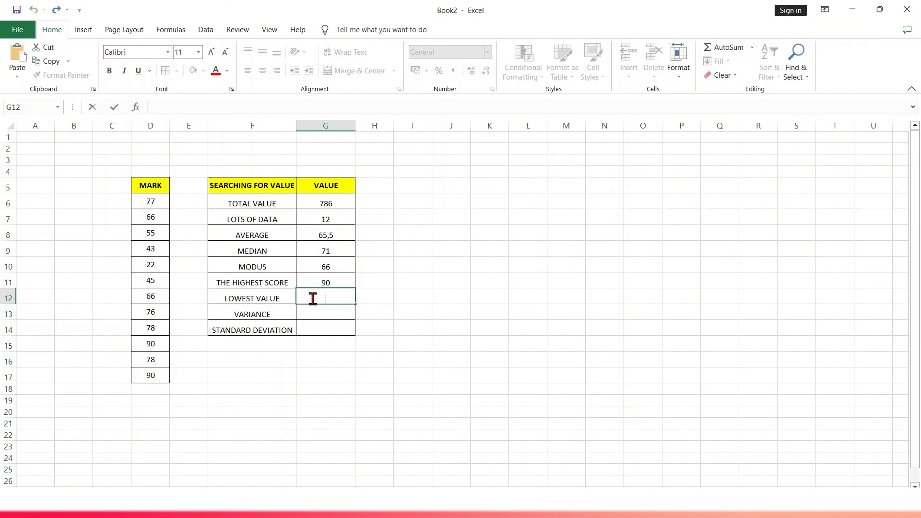
{"action": "type", "text": "="}
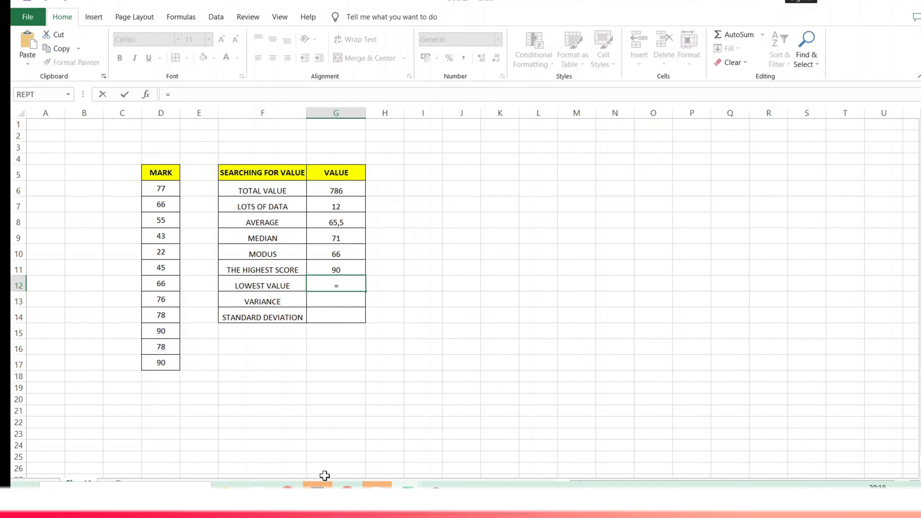
{"action": "type", "text": "LO"}
{"action": "key", "text": "BackSpace"}
{"action": "key", "text": "BackSpace"}
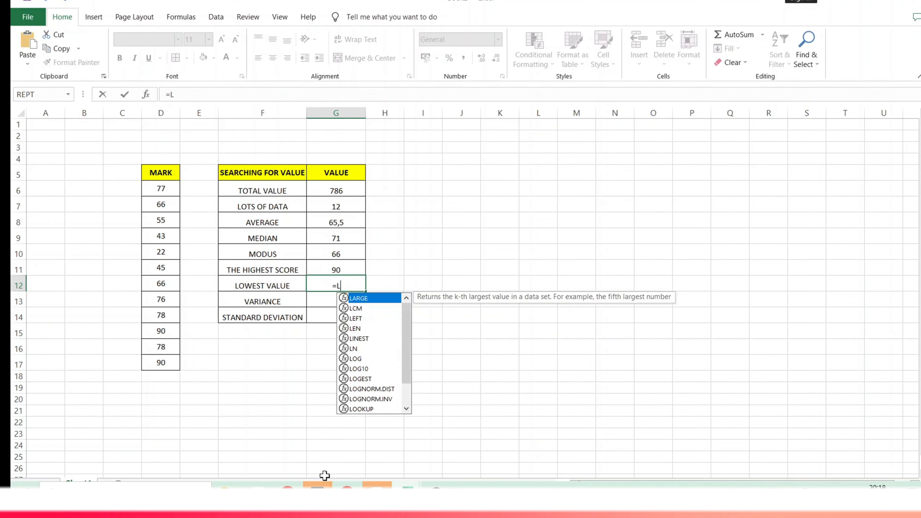
{"action": "type", "text": "MIN("}
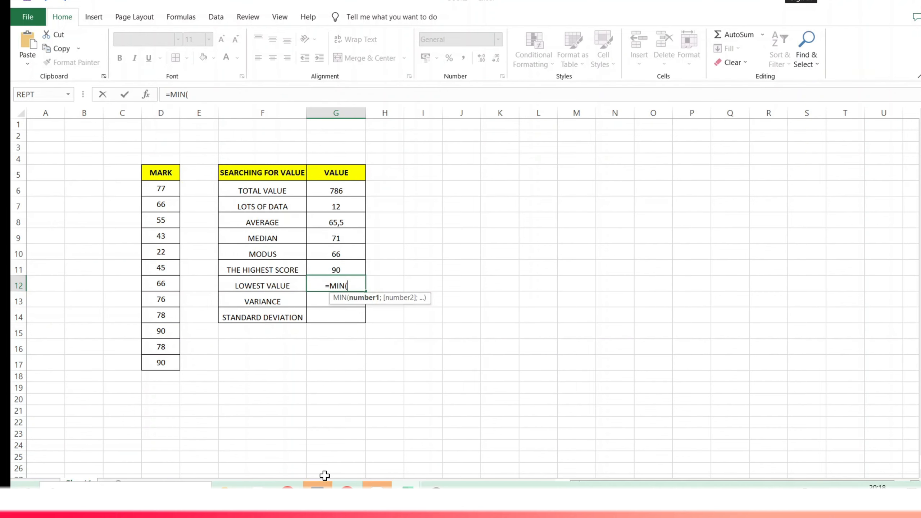
{"action": "left_click_drag", "start_coordinate": [164, 189], "coordinate": [152, 378]}
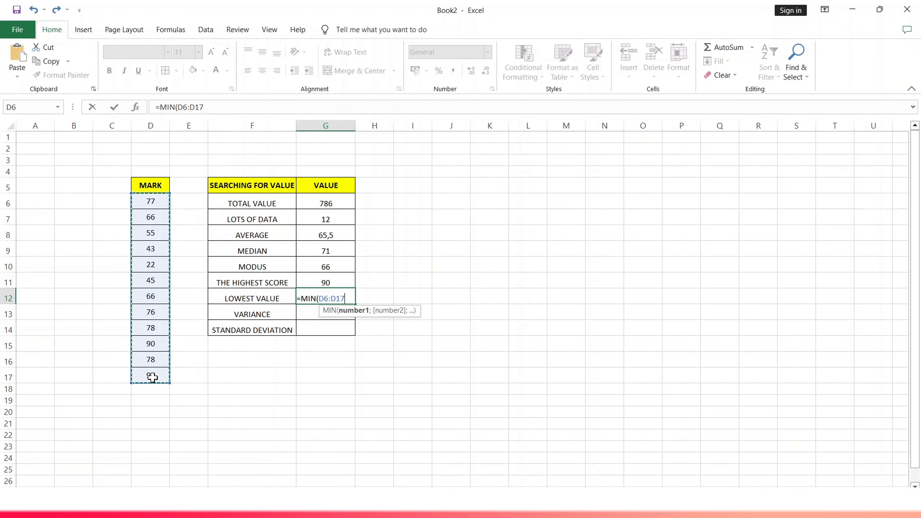
{"action": "key", "text": "Return"}
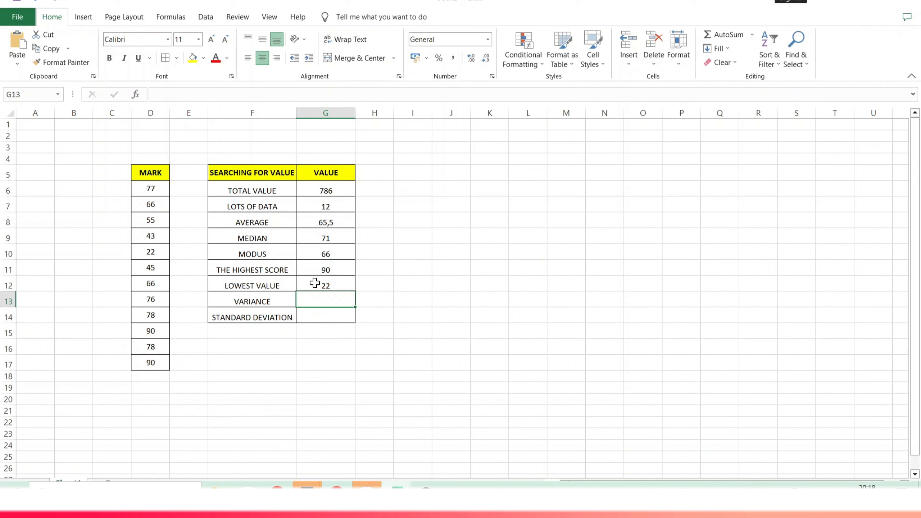
- Enter =VAR.P(D6:D17) in cell G13 to calculate the population variance of the marks
{"action": "type", "text": "="}
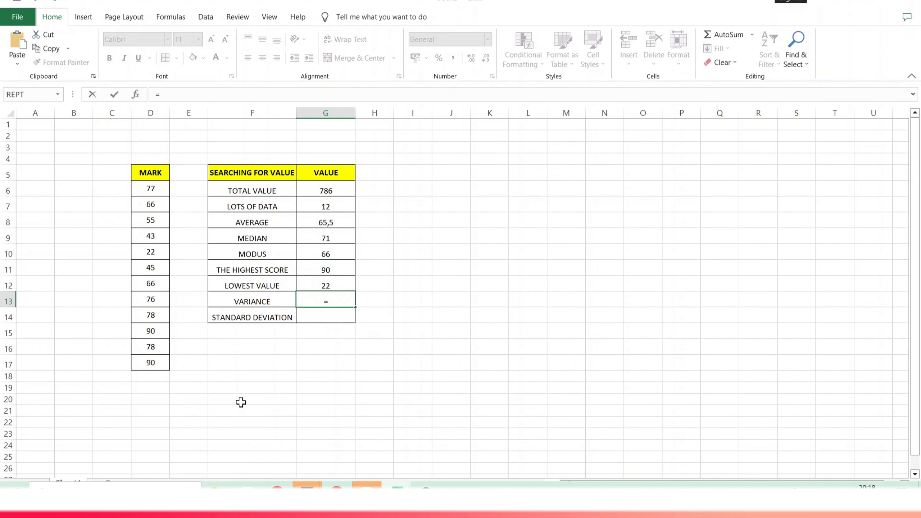
{"action": "type", "text": "VA"}
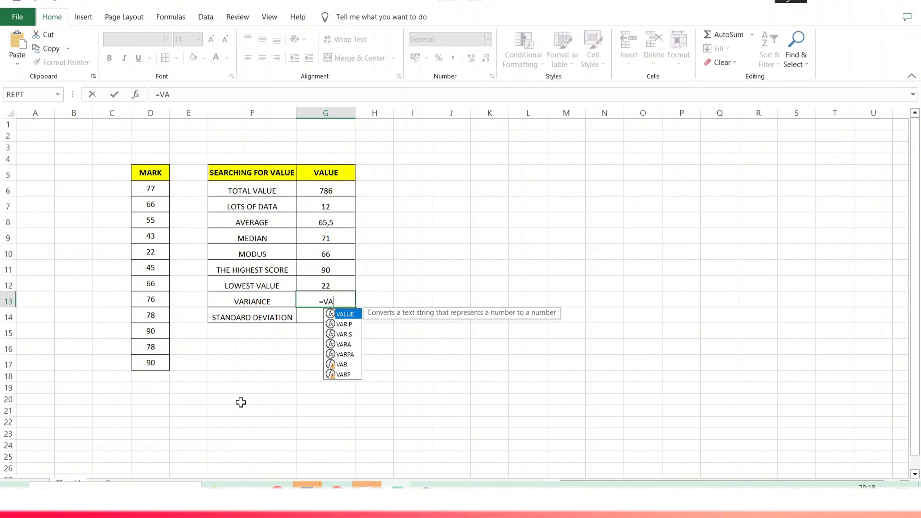
{"action": "type", "text": "R.P"}
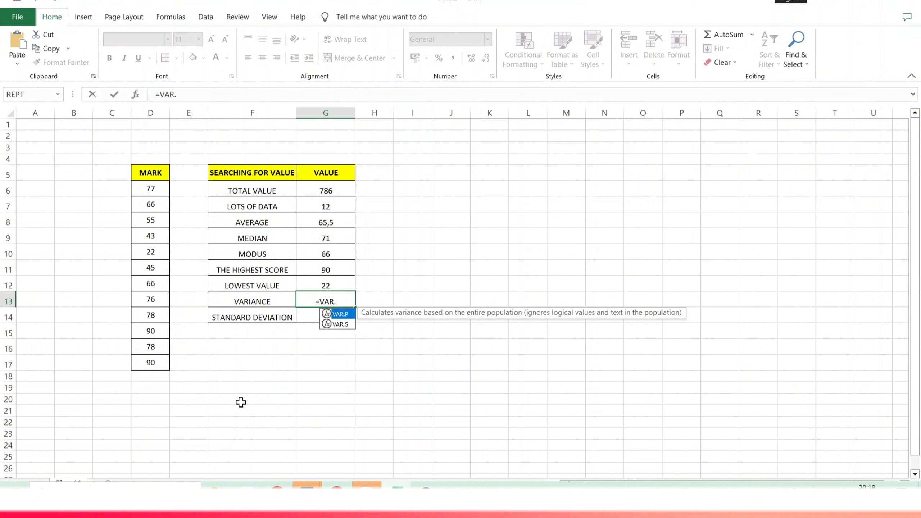
{"action": "type", "text": "("}
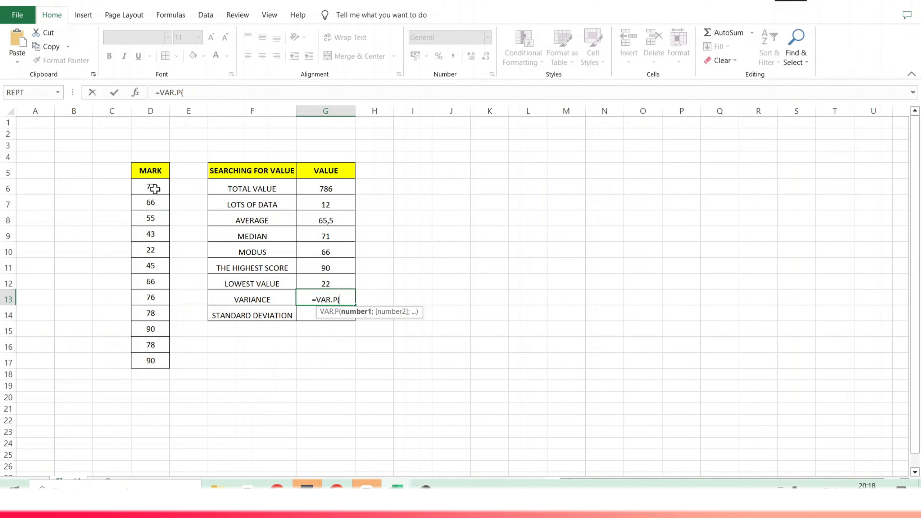
{"action": "left_click_drag", "start_coordinate": [150, 187], "coordinate": [153, 362]}
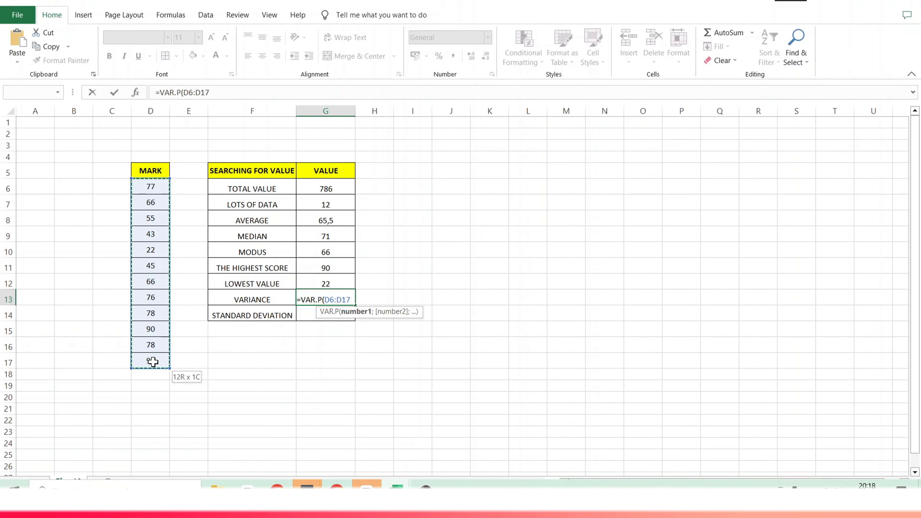
{"action": "type", "text": ")"}
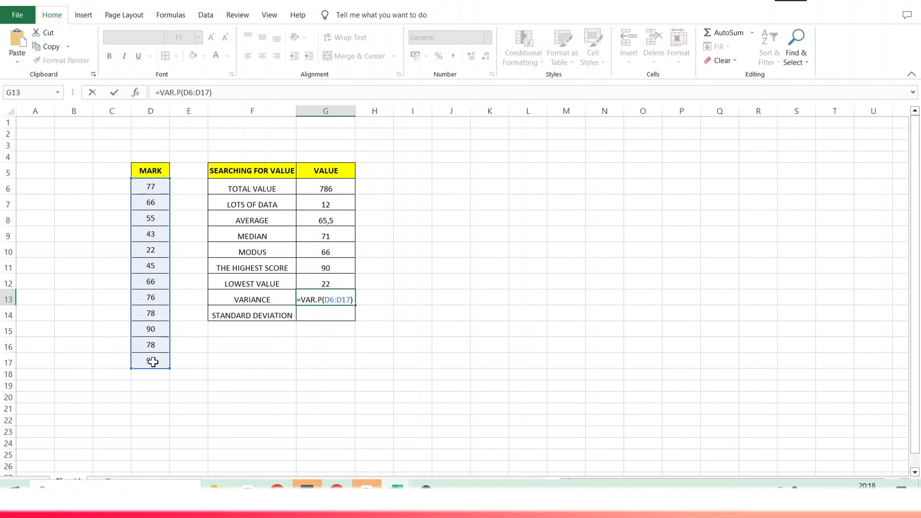
{"action": "key", "text": "Return"}
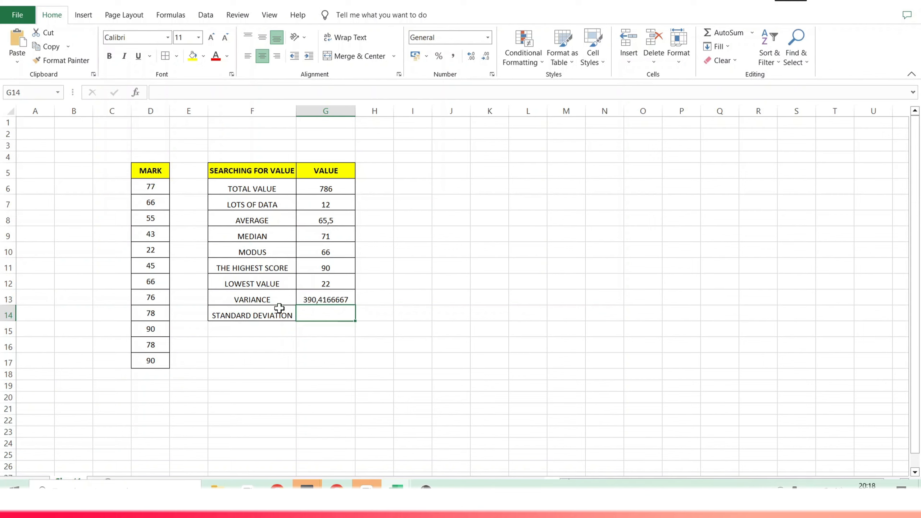
- Enter =STDEV.P(D6:D17) in cell G14 to calculate the population standard deviation of the marks
{"action": "double_click", "coordinate": [320, 318]}
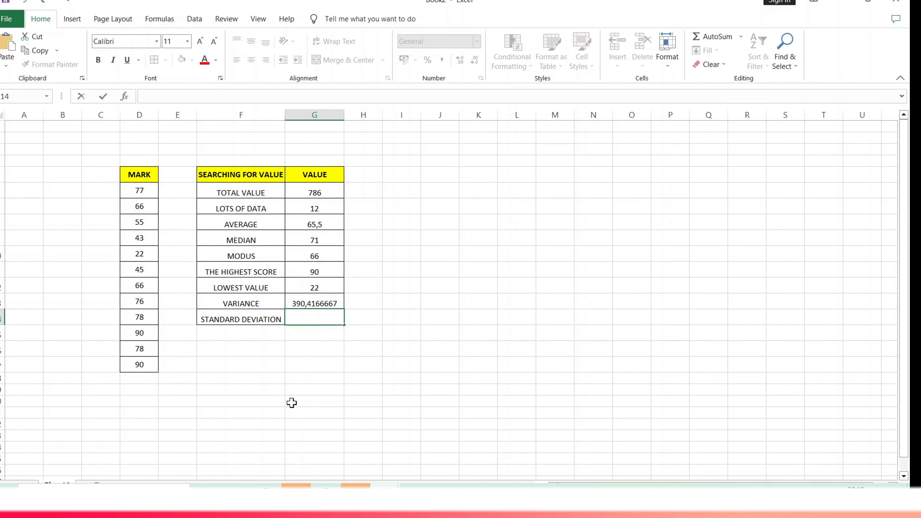
{"action": "type", "text": "=STD"}
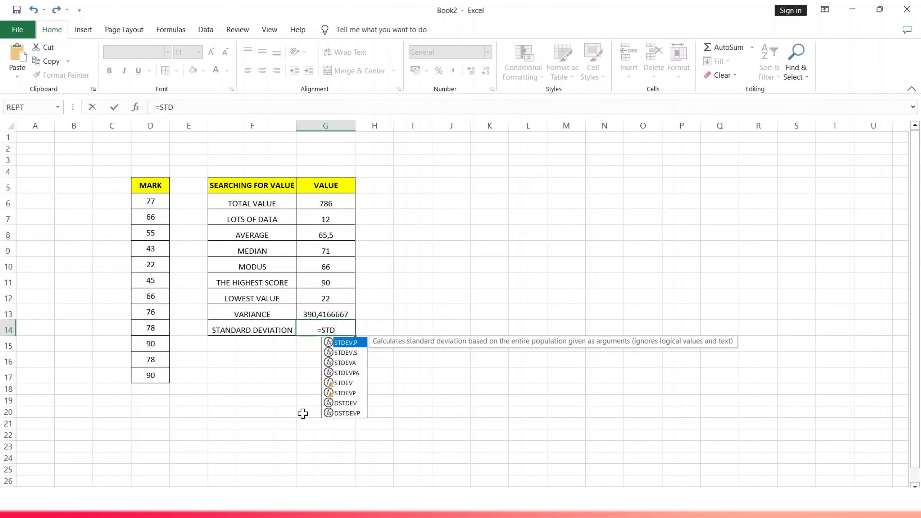
{"action": "type", "text": "."}
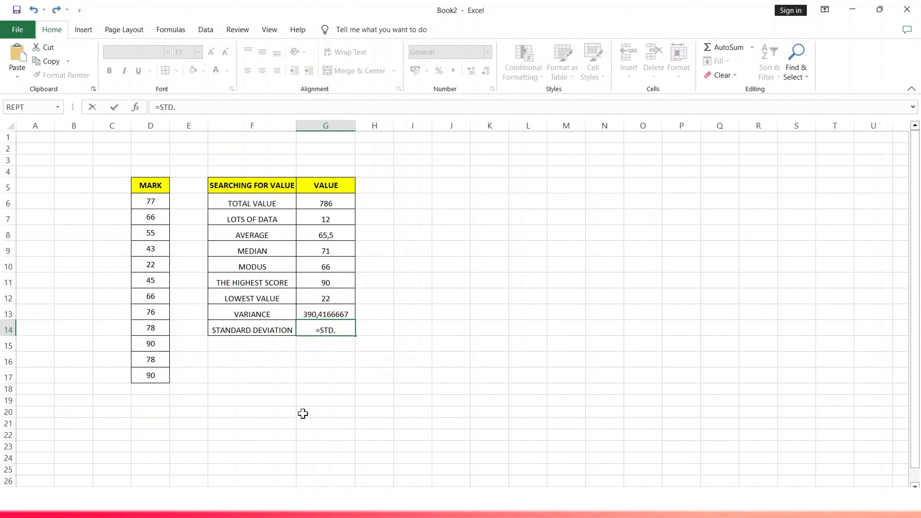
{"action": "key", "text": "BackSpace"}
{"action": "type", "text": "EV"}
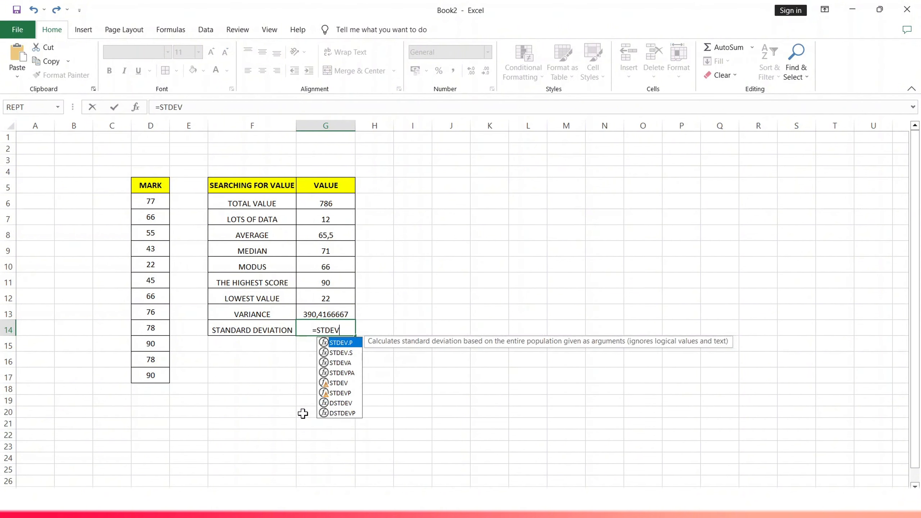
{"action": "key", "text": "Tab"}
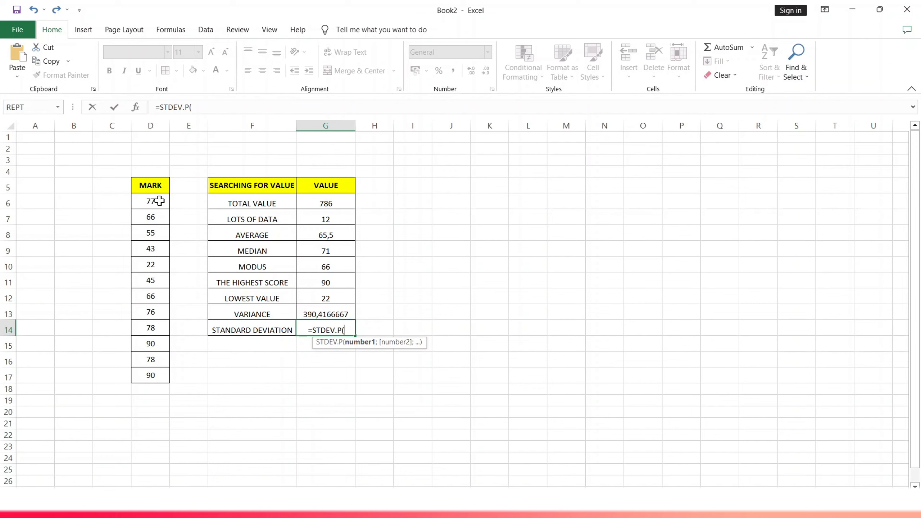
{"action": "left_click_drag", "start_coordinate": [158, 200], "coordinate": [155, 376]}
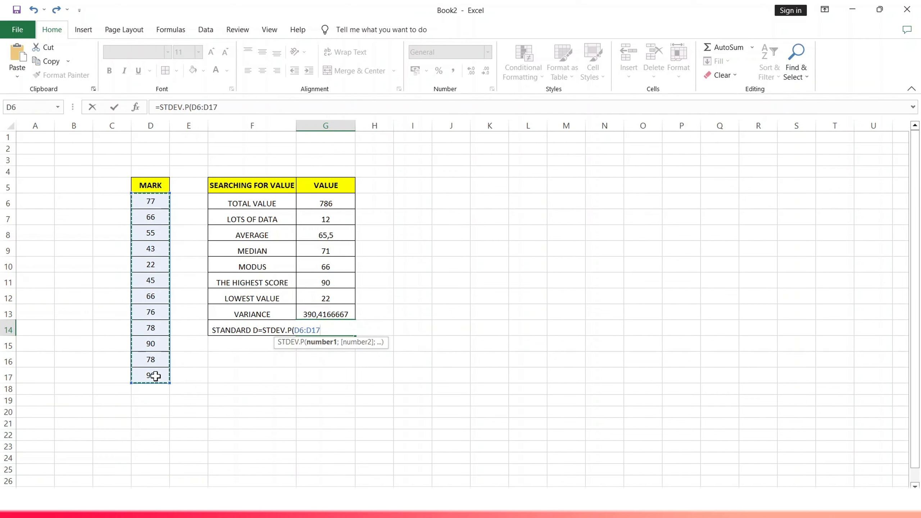
{"action": "type", "text": ")"}
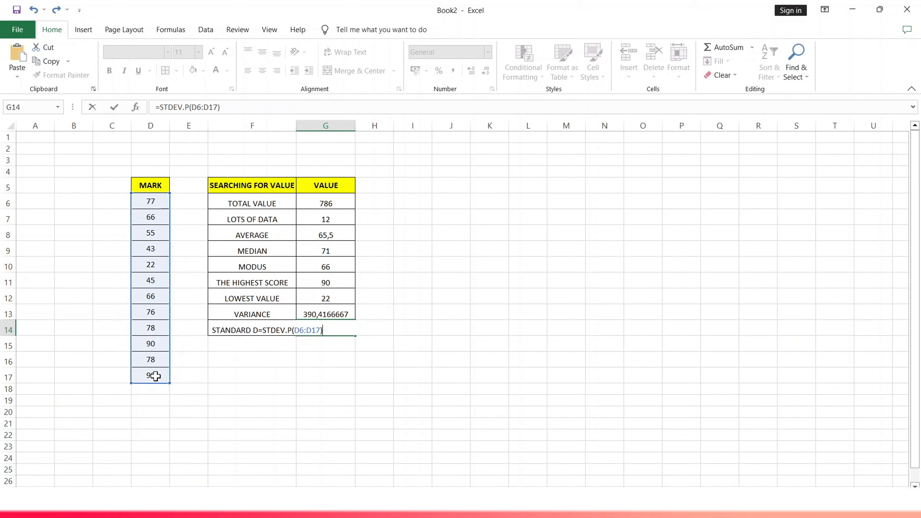
{"action": "key", "text": "Return"}
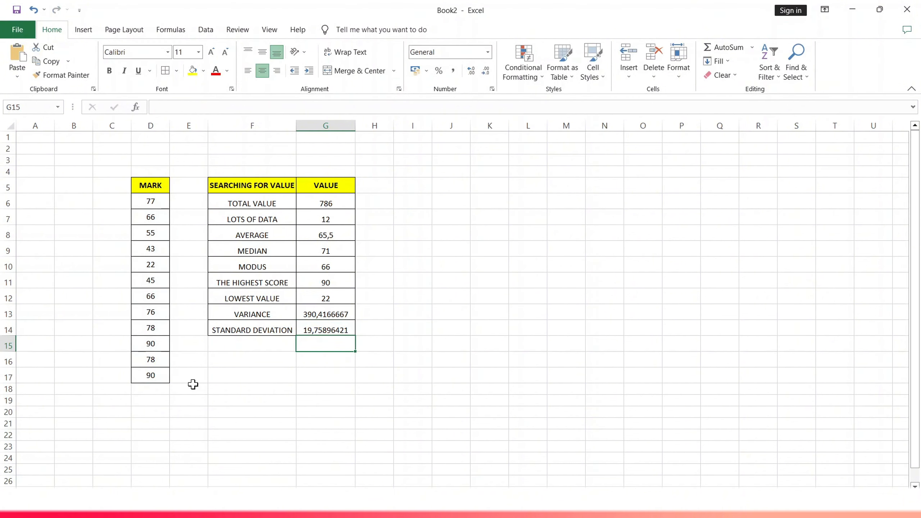
{"action": "left_click", "coordinate": [388, 399]}
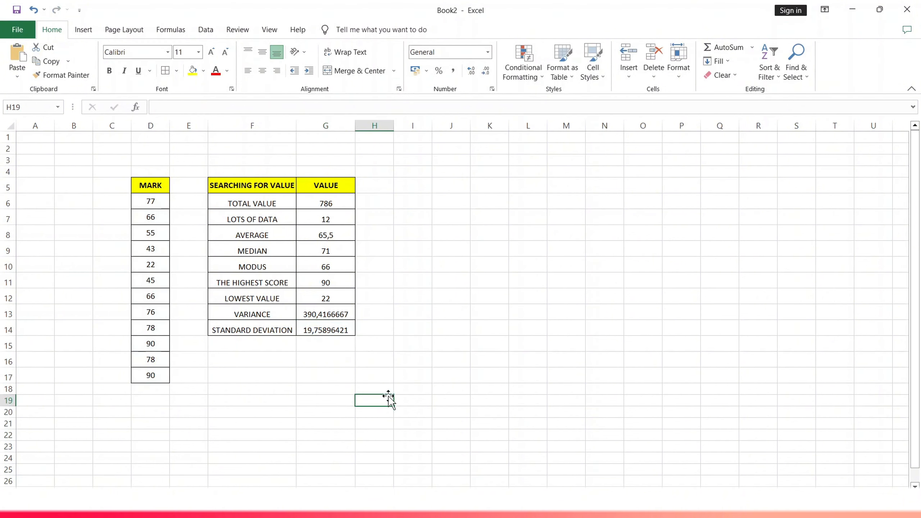